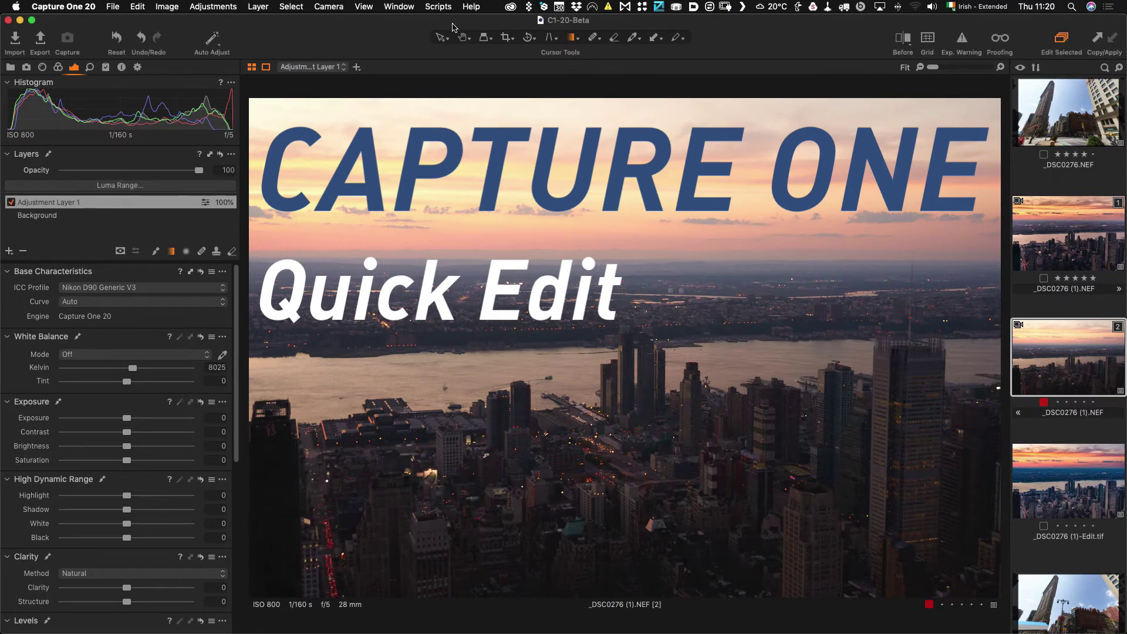
Hide the filmstrip and switch to the Pan tool
key(super+b)
key(h)
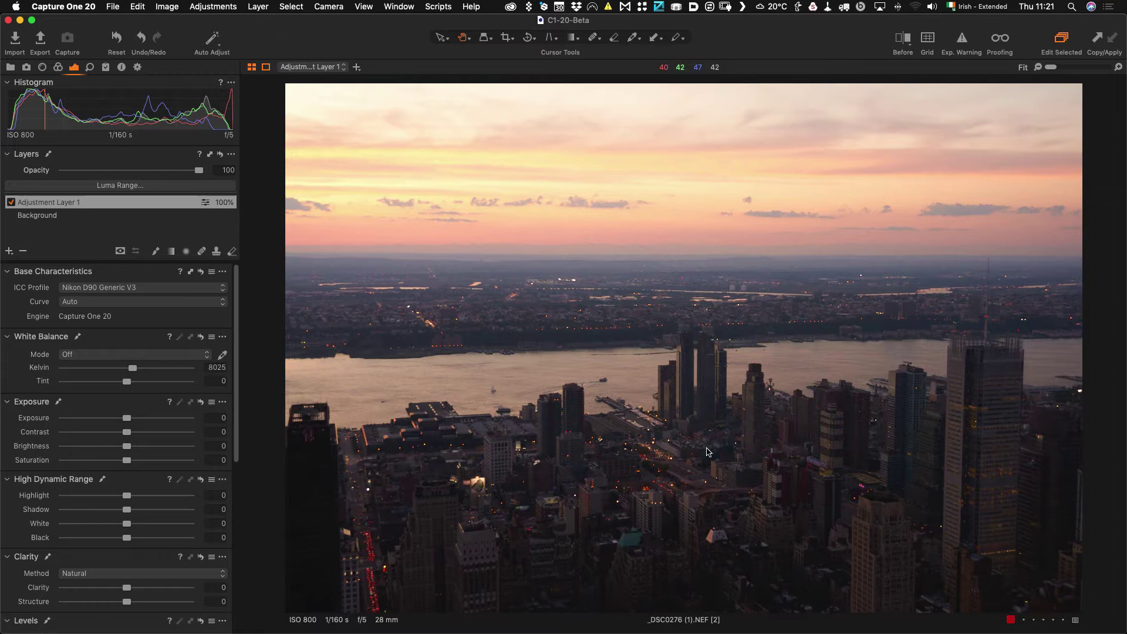
Delete the empty adjustment layer, then set Highlight -23, Shadow 39, Black -63 and Clarity 28
key(super+z)
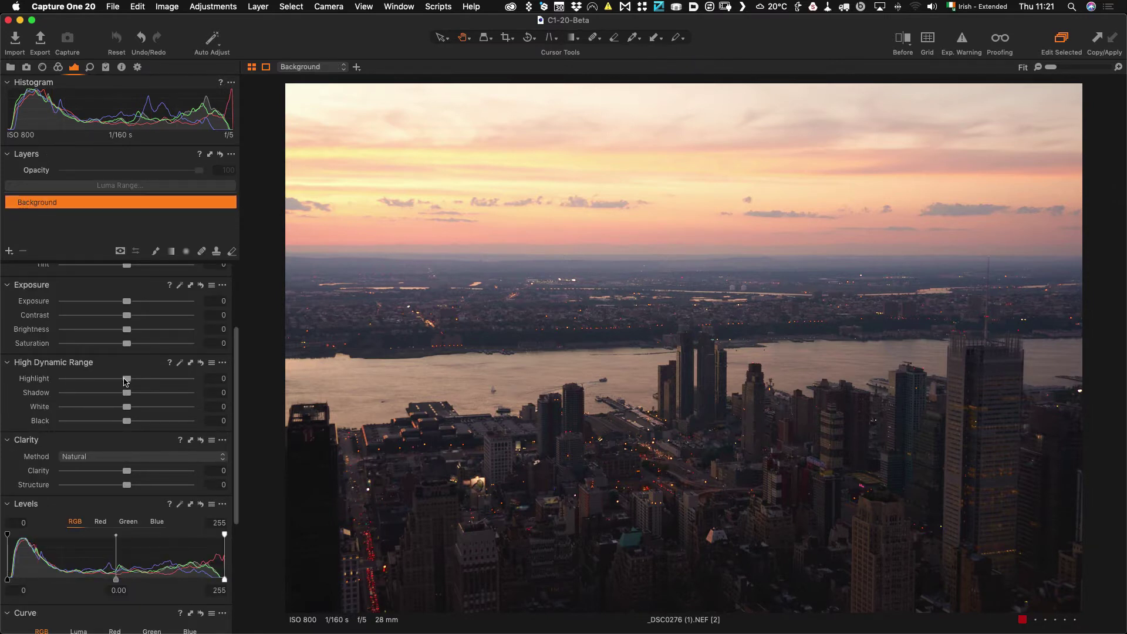
drag(123, 380, 142, 393)
click(141, 393)
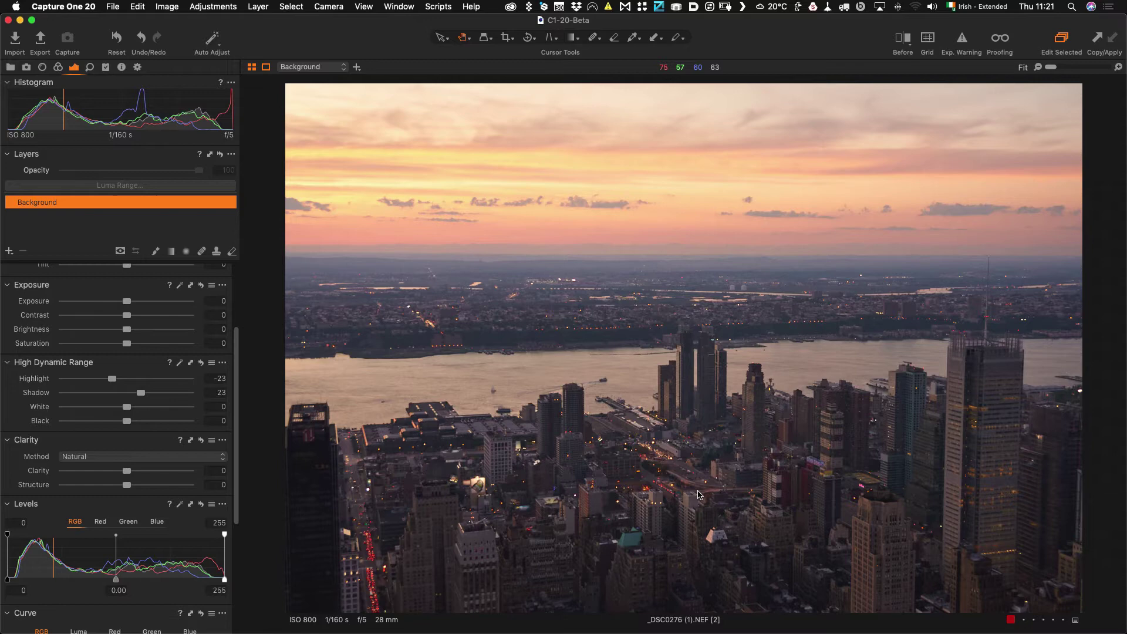
drag(141, 393, 92, 422)
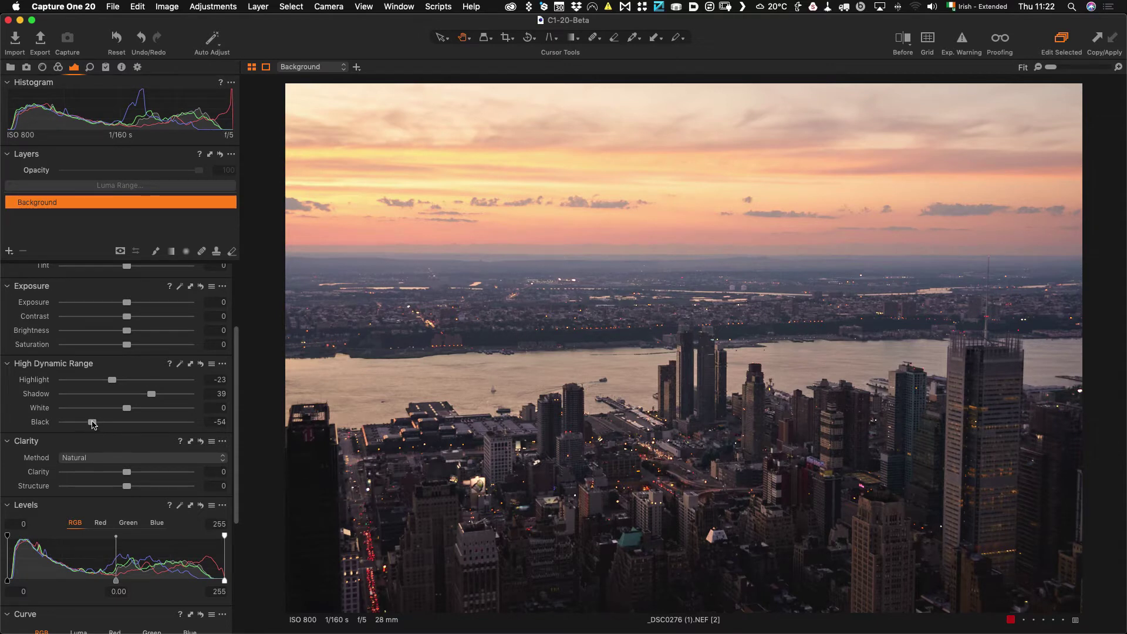
drag(92, 422, 87, 423)
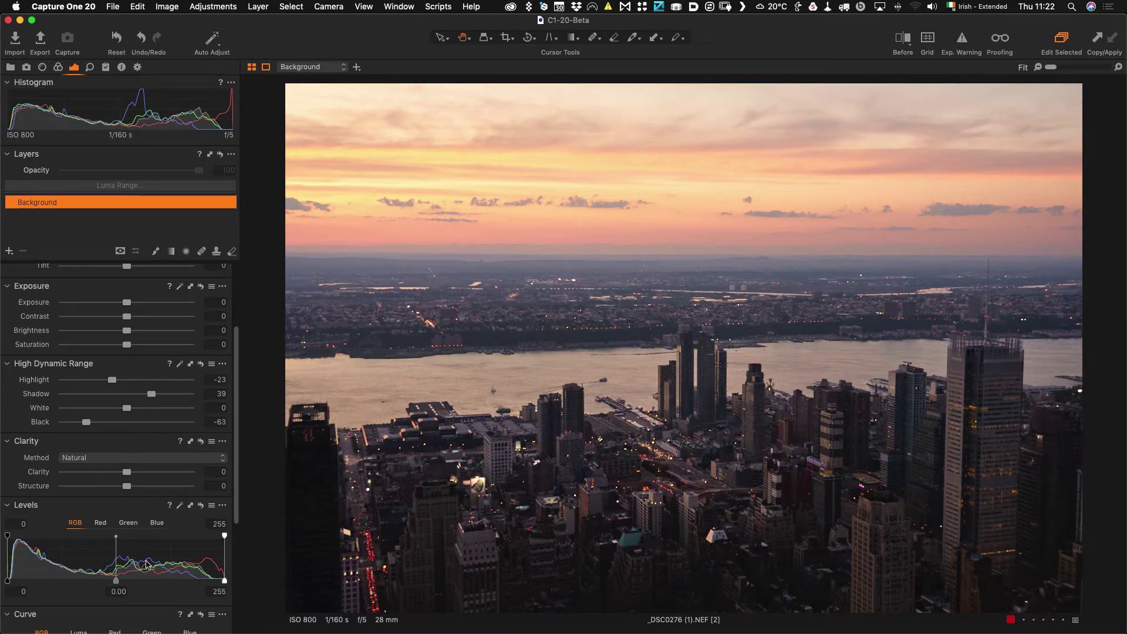
drag(139, 472, 143, 472)
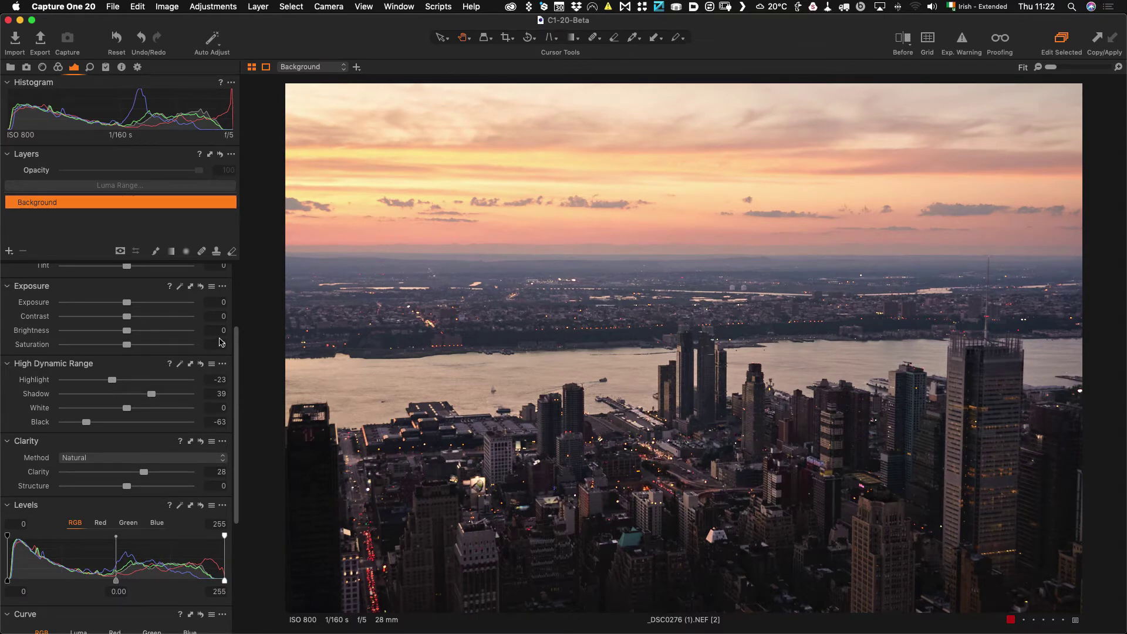
In Color Balance 3-Way, tint the shadows toward blue and the midtones toward orange
scroll(134, 319, up, 3)
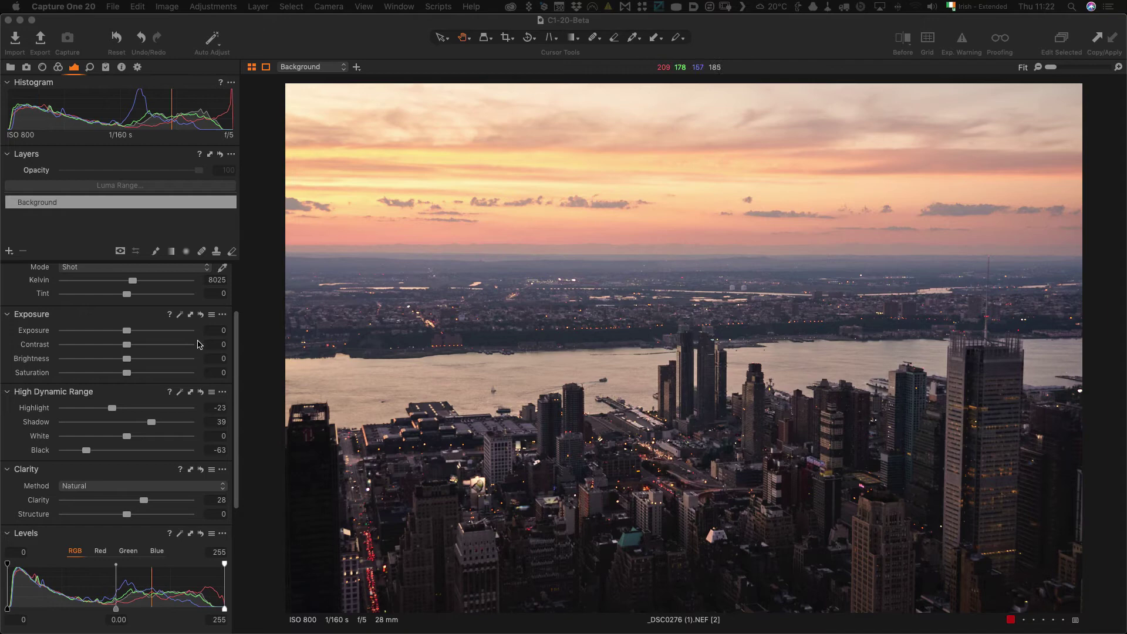
click(60, 71)
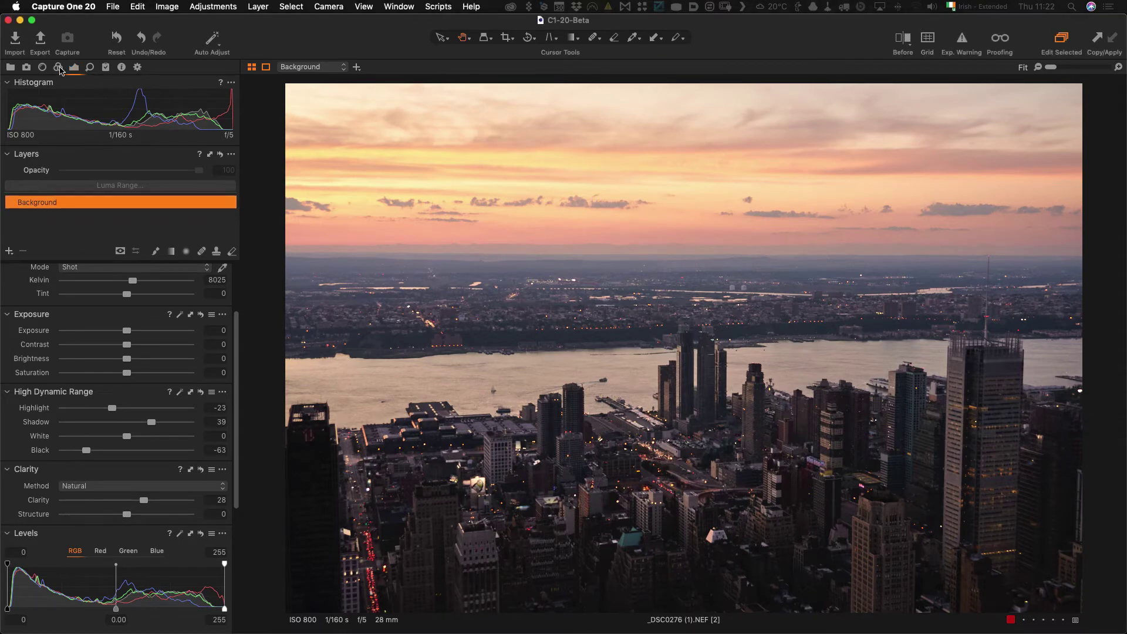
click(58, 68)
scroll(147, 306, down, 8)
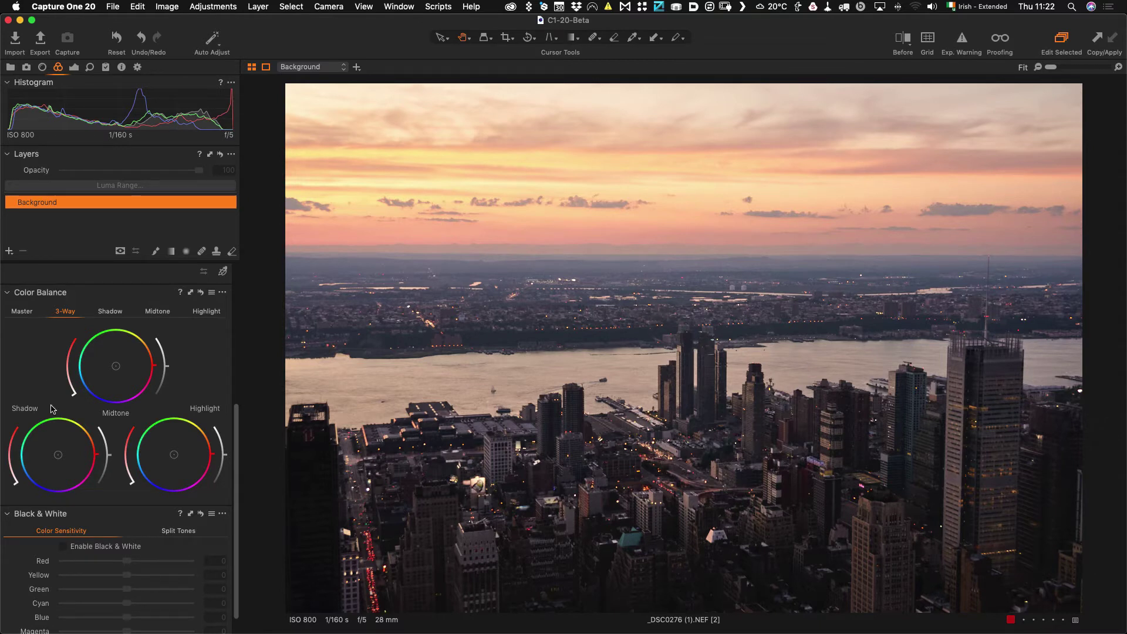
drag(57, 456, 51, 457)
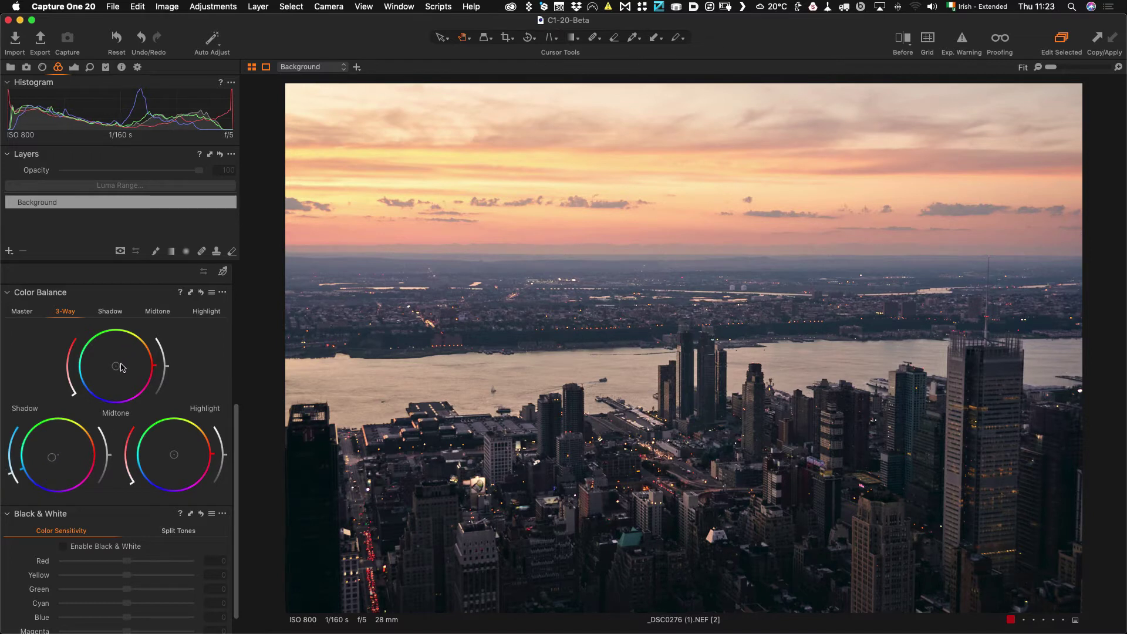
drag(122, 368, 126, 367)
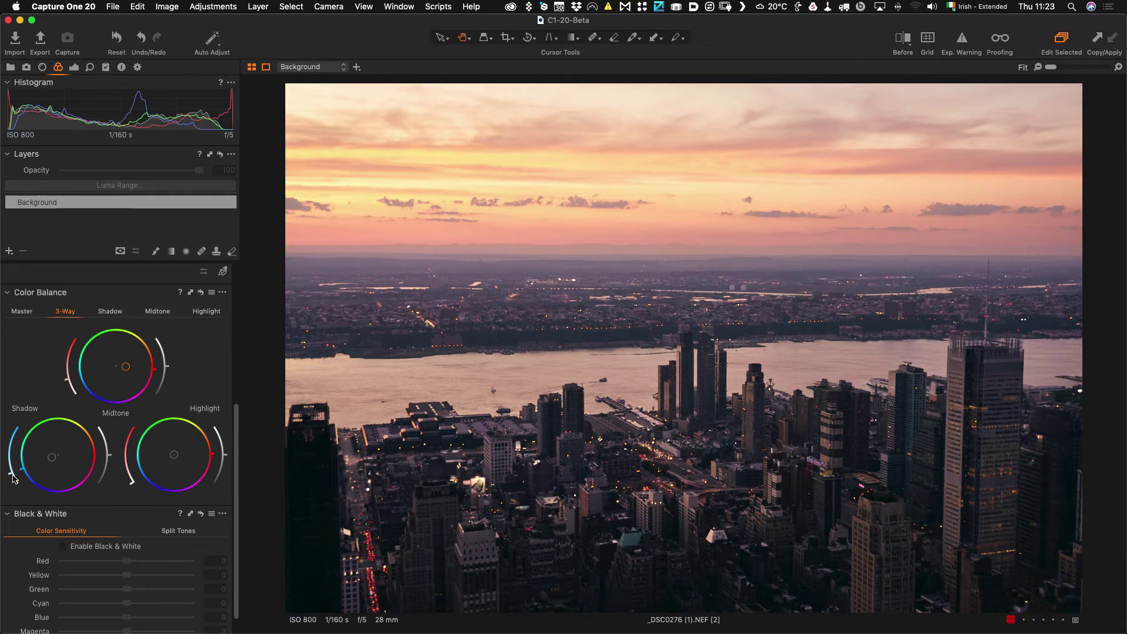
drag(15, 477, 8, 475)
click(125, 366)
Warm the highlights toward orange and refine the blue shadow tint and brightness
drag(174, 454, 178, 455)
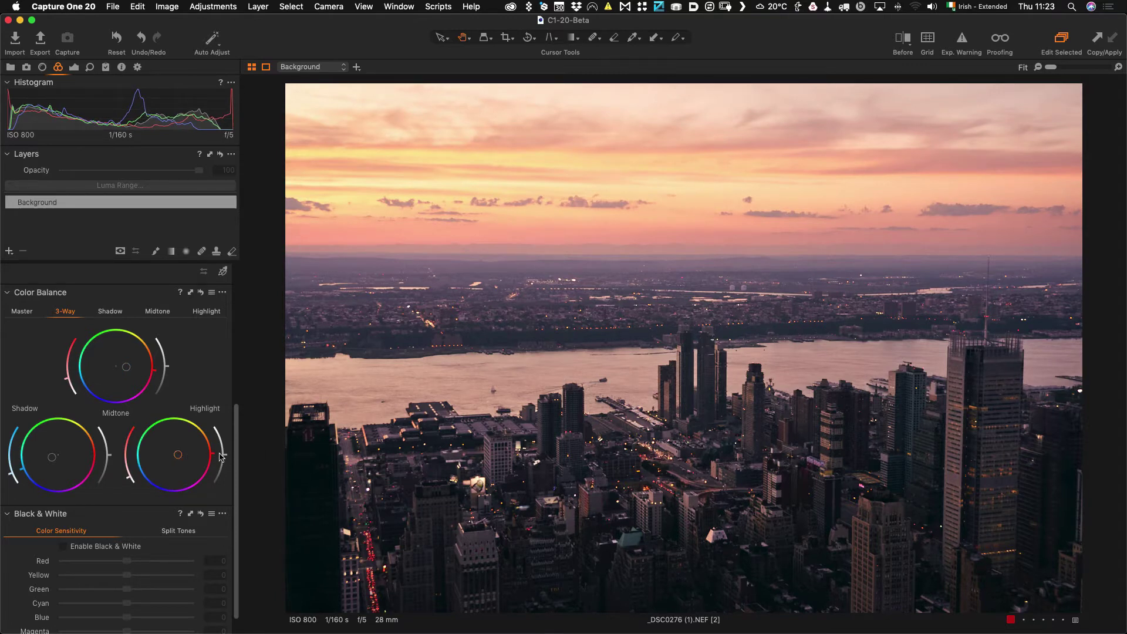
drag(187, 458, 188, 460)
drag(52, 457, 47, 458)
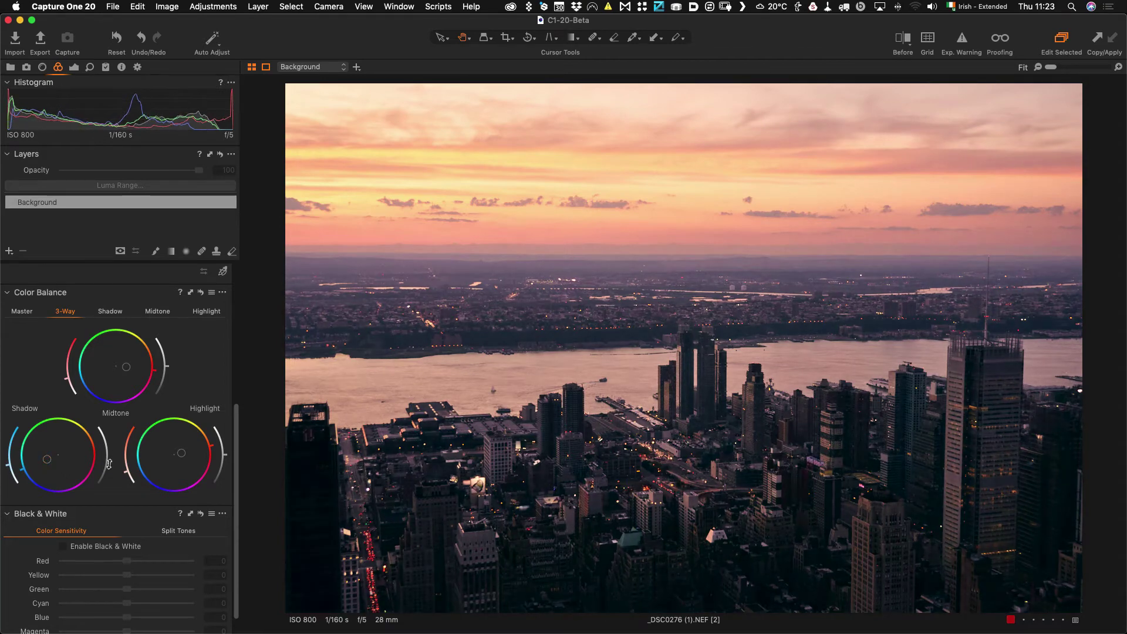
drag(109, 464, 109, 466)
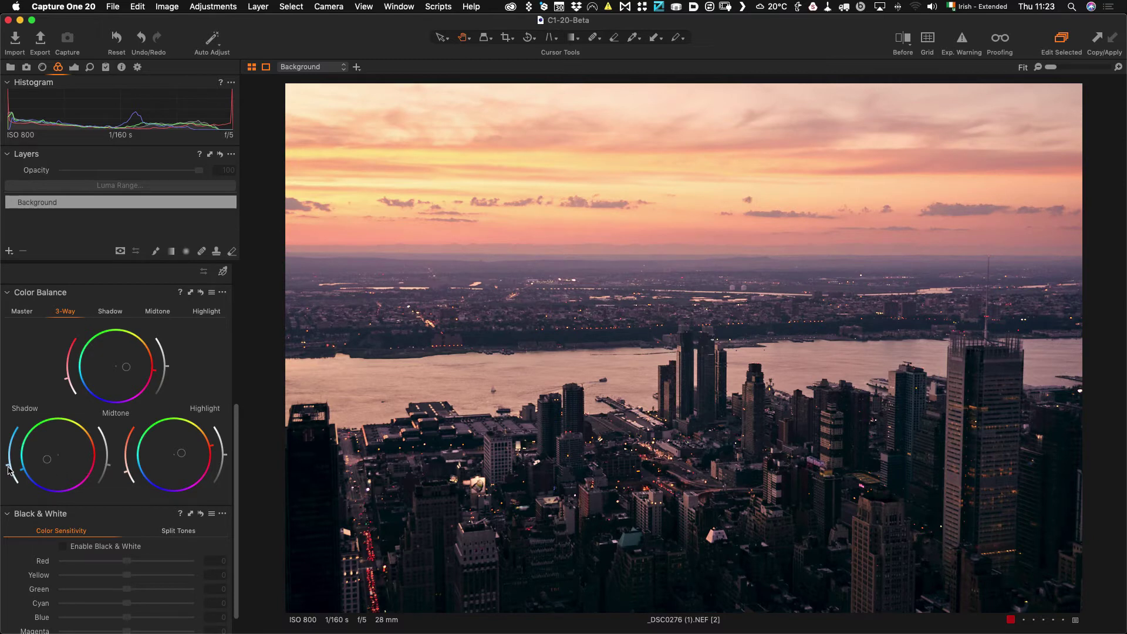
drag(9, 470, 7, 467)
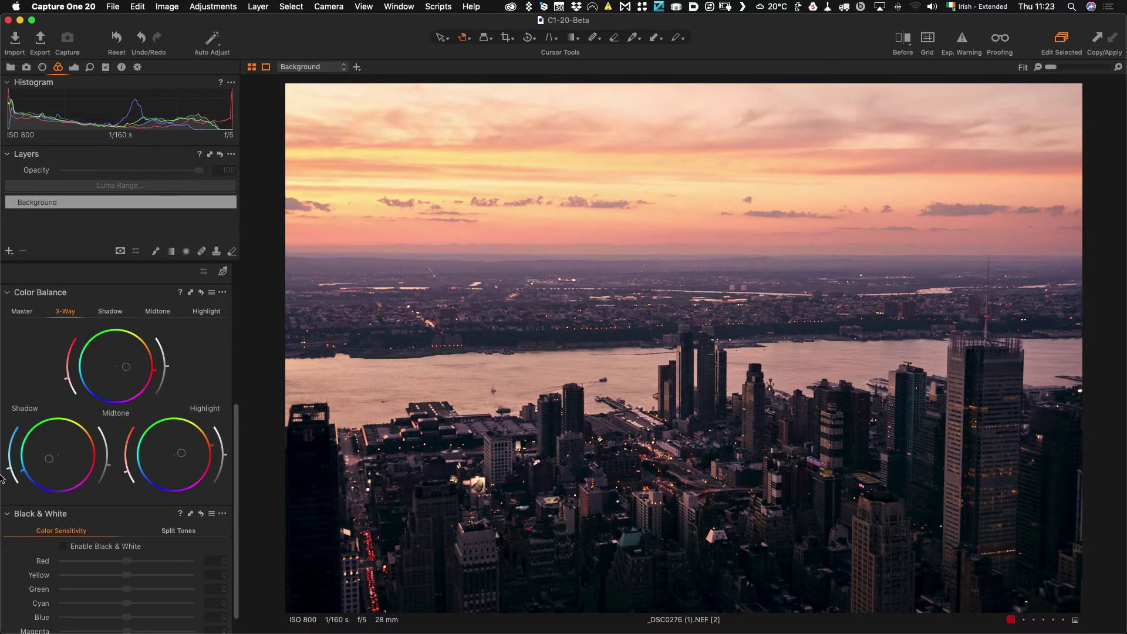
drag(8, 469, 6, 471)
key(y)
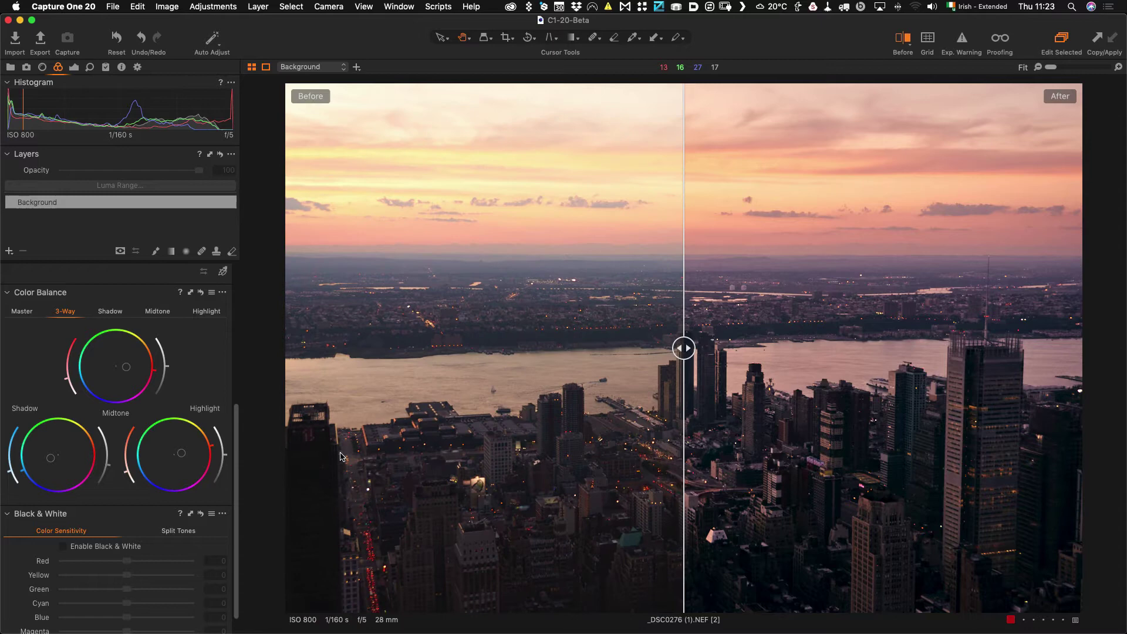
click(900, 40)
click(909, 42)
click(919, 47)
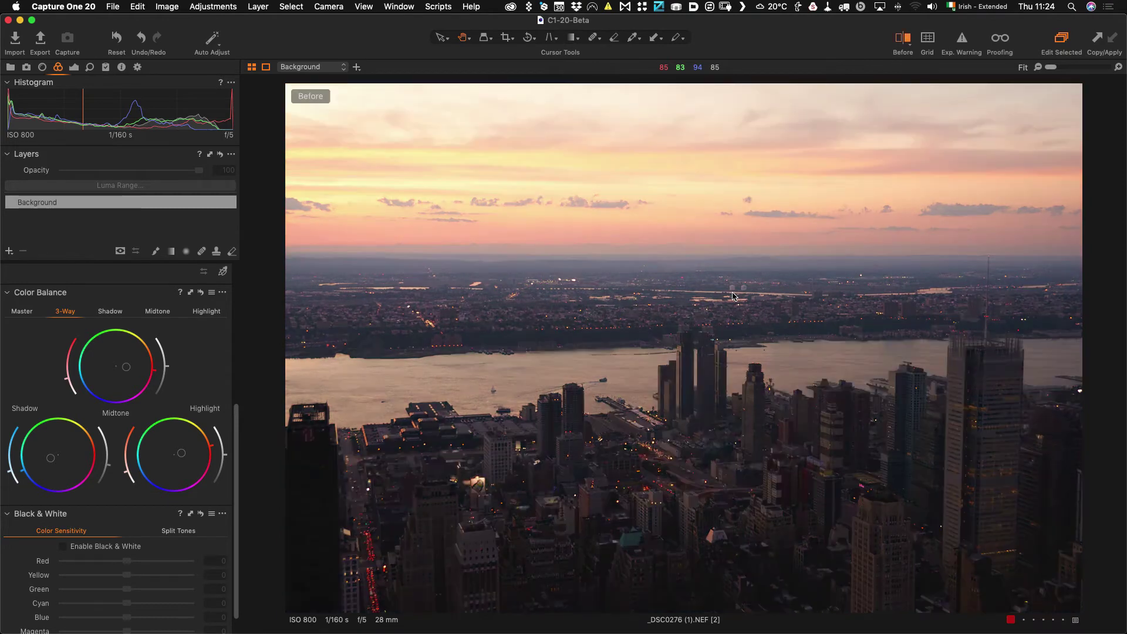
key(y)
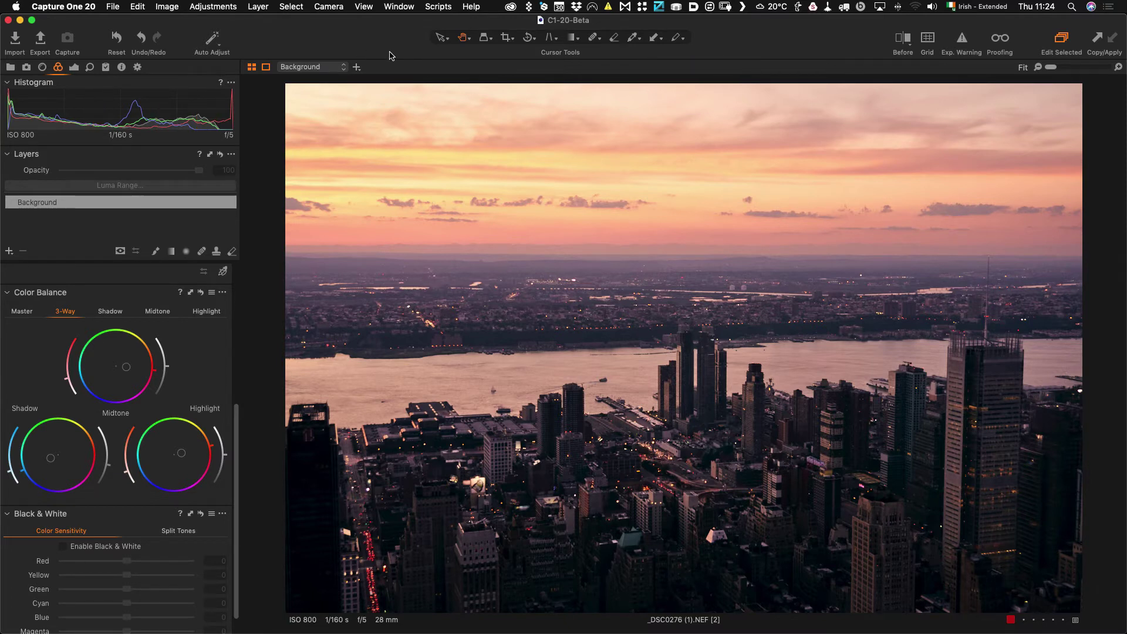
Add a dehaze layer from the scripts menu and lower its opacity to 50%
click(436, 6)
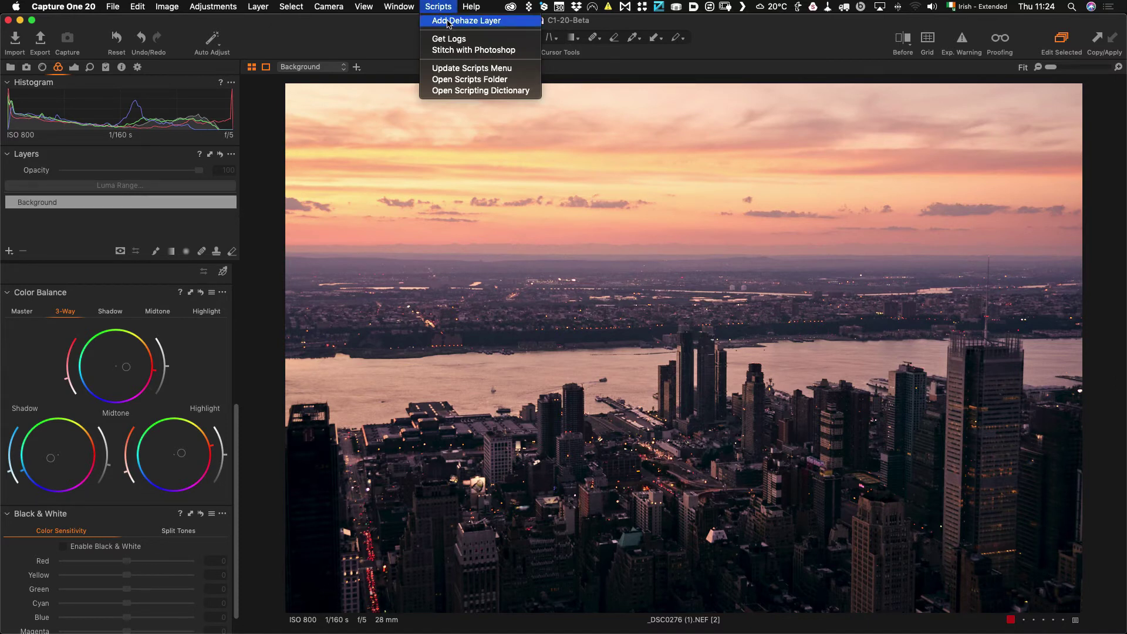
click(448, 21)
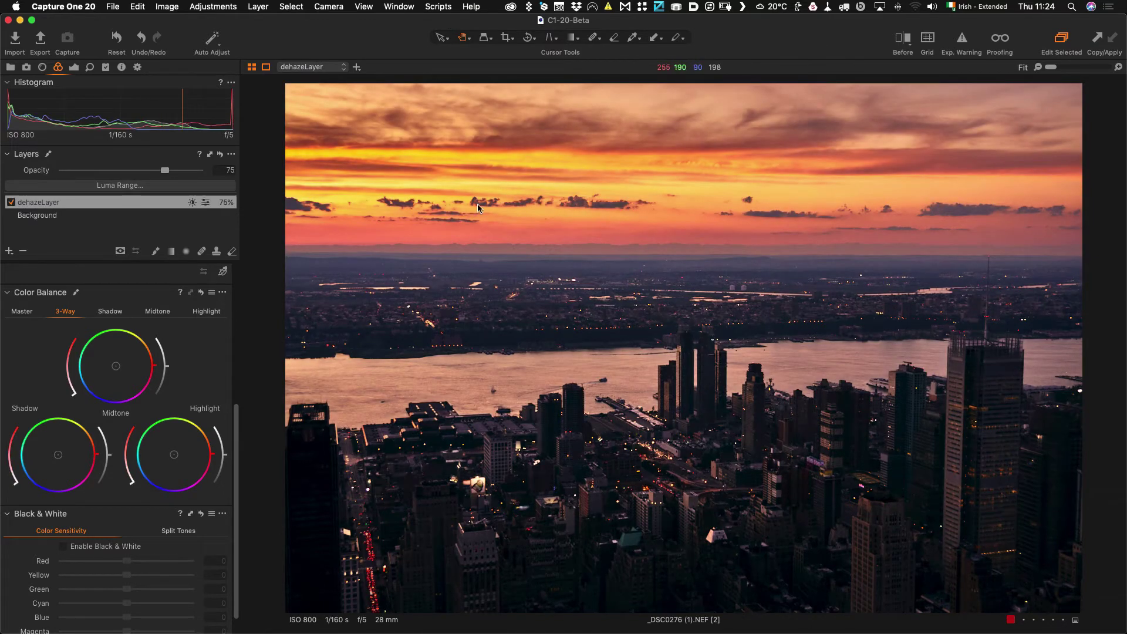
drag(165, 172, 131, 176)
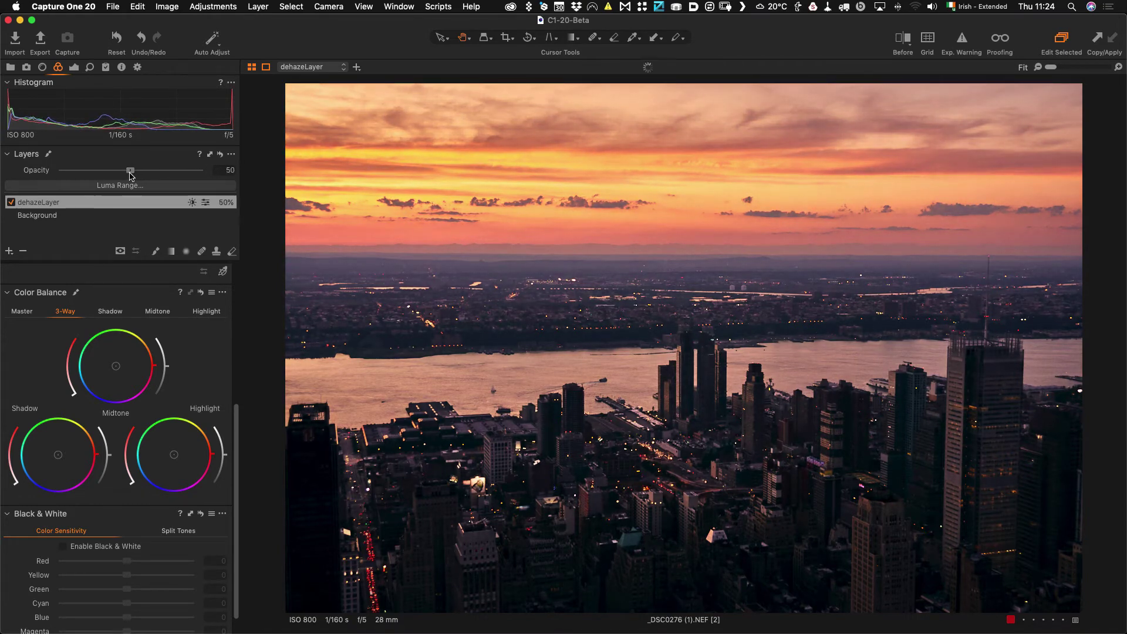
Mask the dehaze layer with a linear gradient fading down from the sky
click(171, 251)
drag(691, 203, 694, 380)
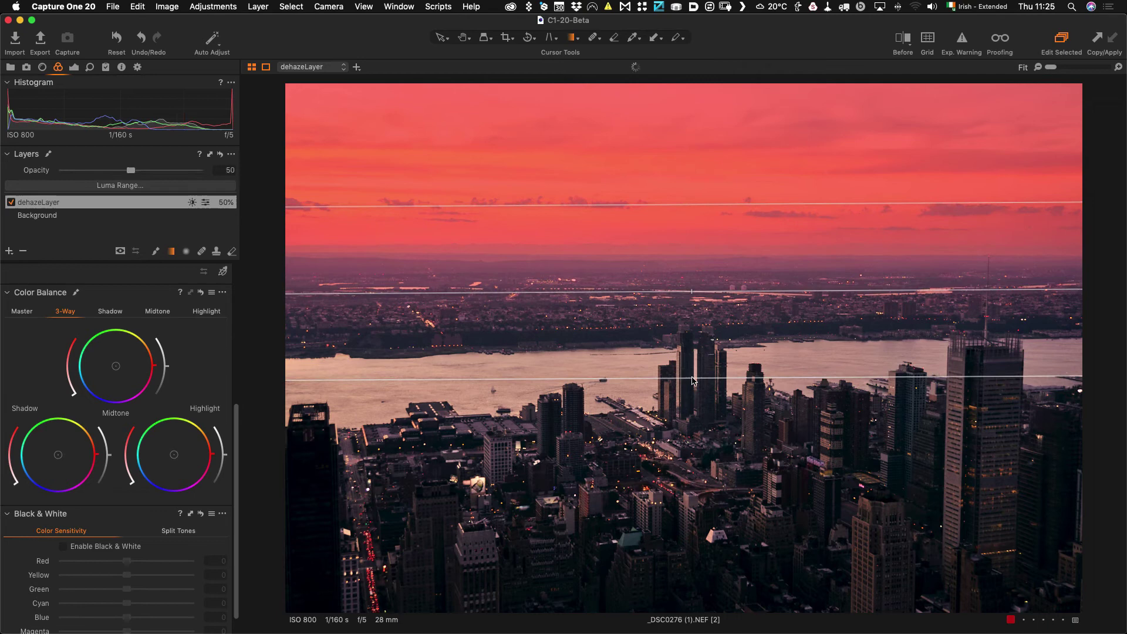
click(464, 37)
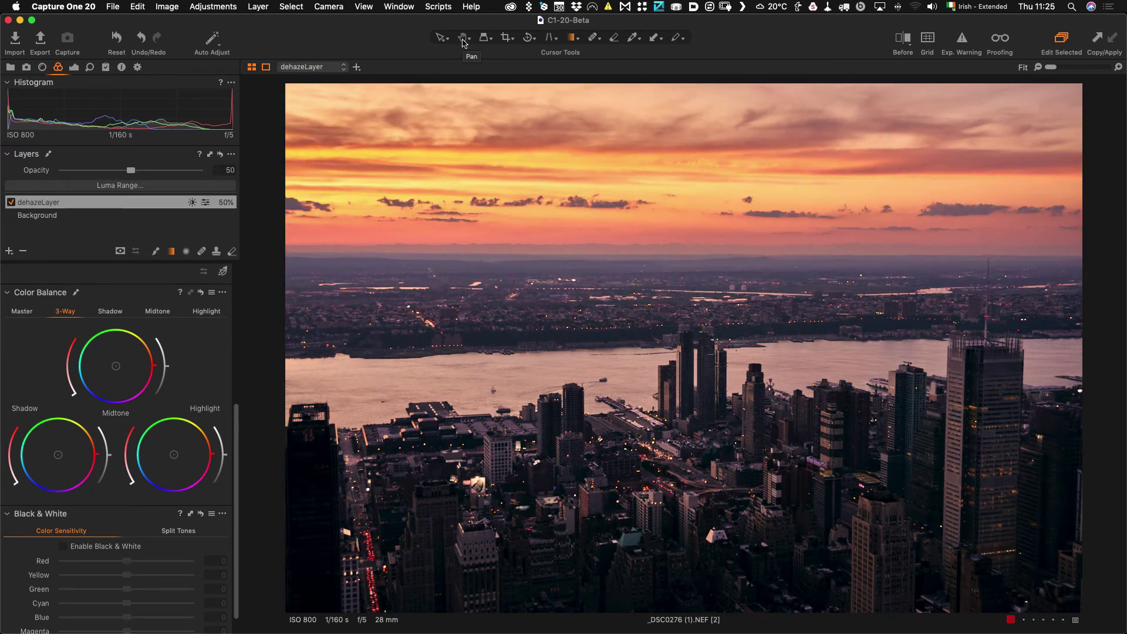
click(11, 203)
Add a new layer with a bottom-up gradient mask and Exposure 0.66
click(9, 253)
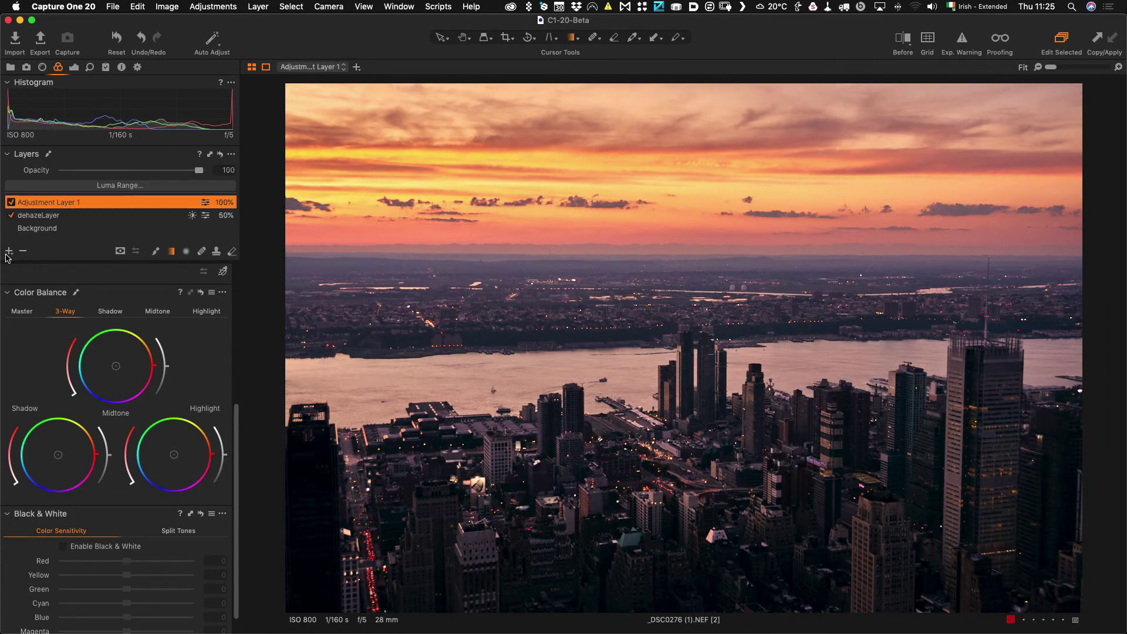
drag(707, 598, 706, 518)
click(74, 68)
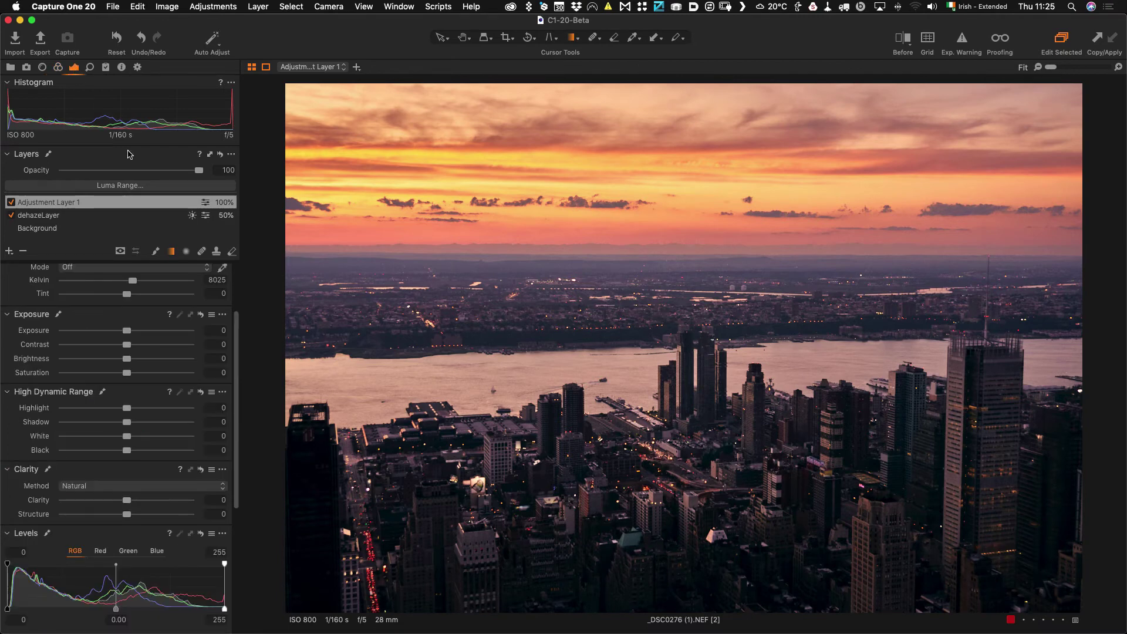
drag(127, 331, 137, 332)
Extend the gradient over the lower city and compare with the unedited original
drag(364, 598, 365, 515)
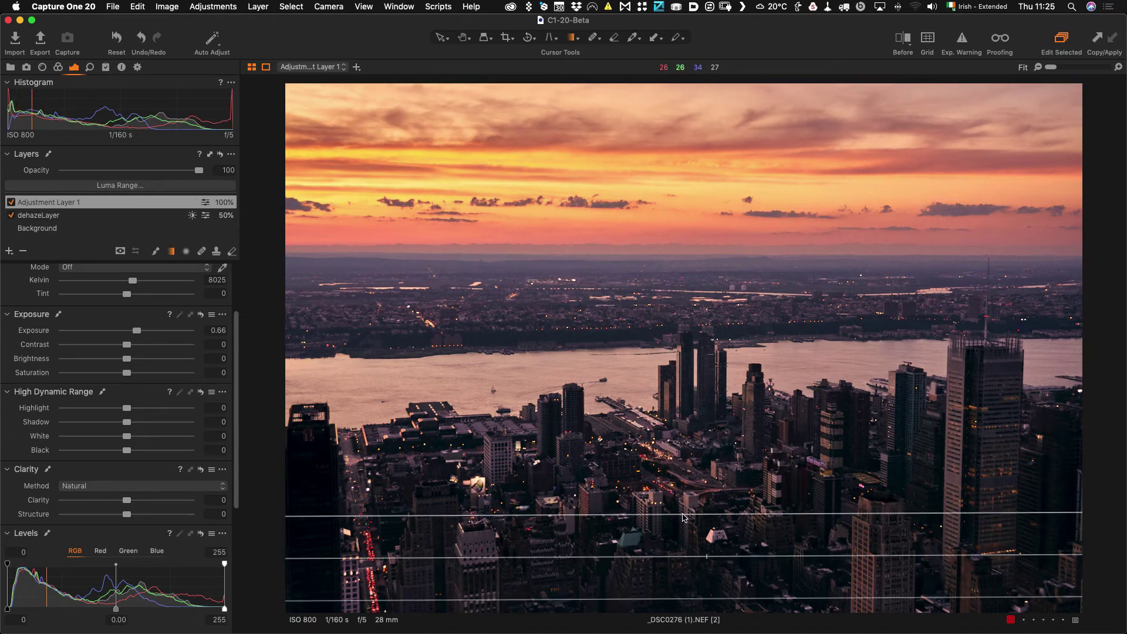
drag(685, 517, 685, 480)
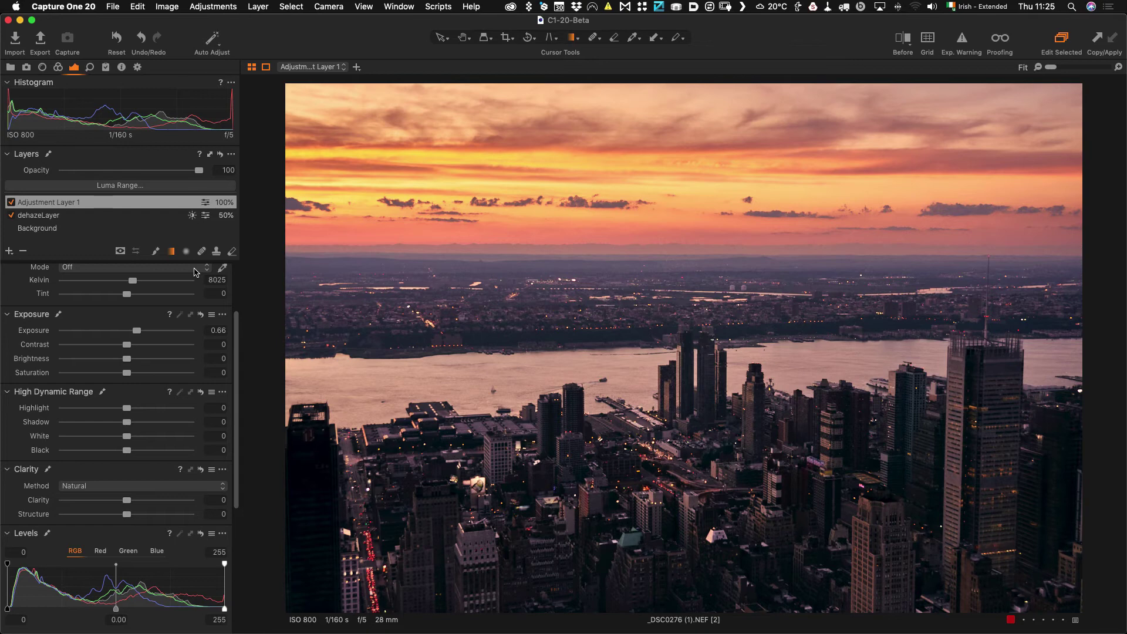
key(y)
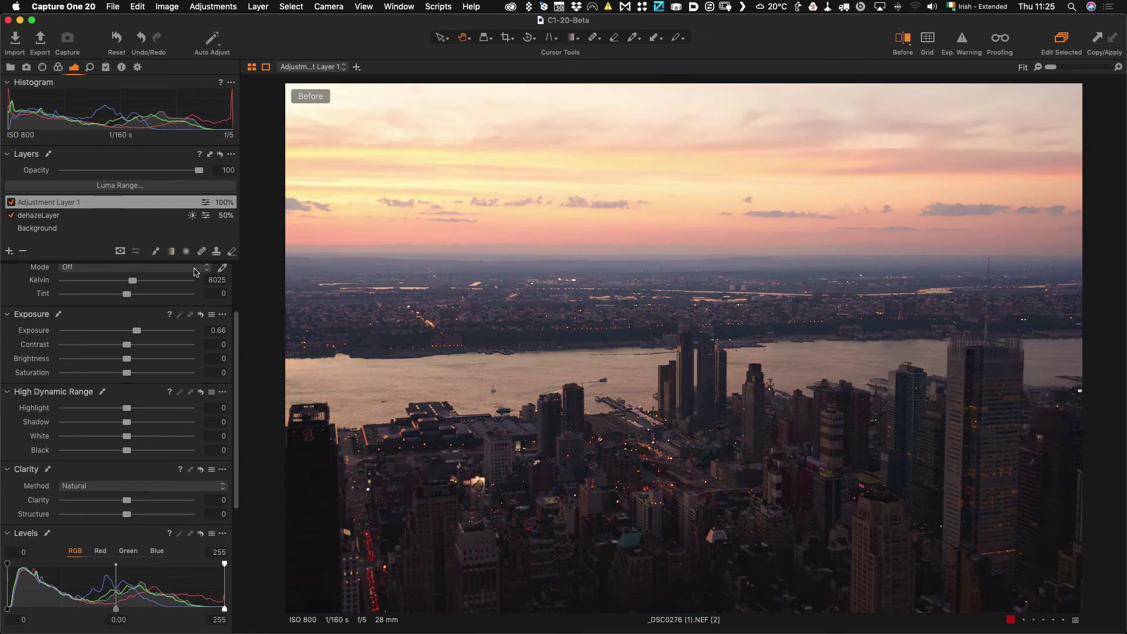
Turn off the Before preview to show the edited skyline again
key(y)
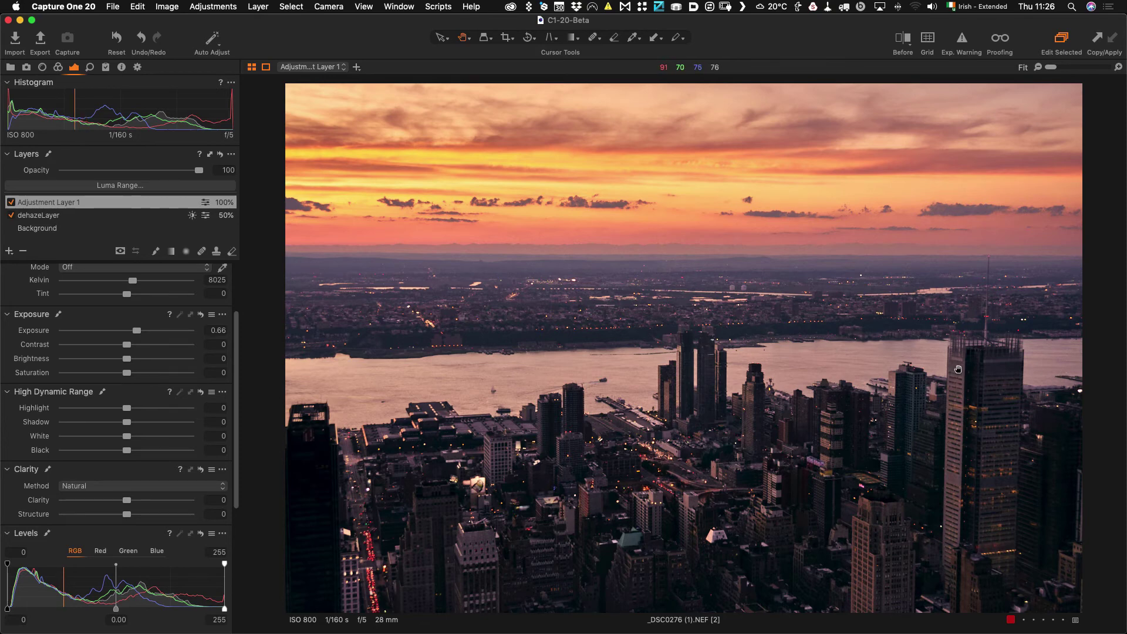
At 100% zoom, set Background's luminance noise reduction to 23 and sharpening threshold to 0.3
click(958, 369)
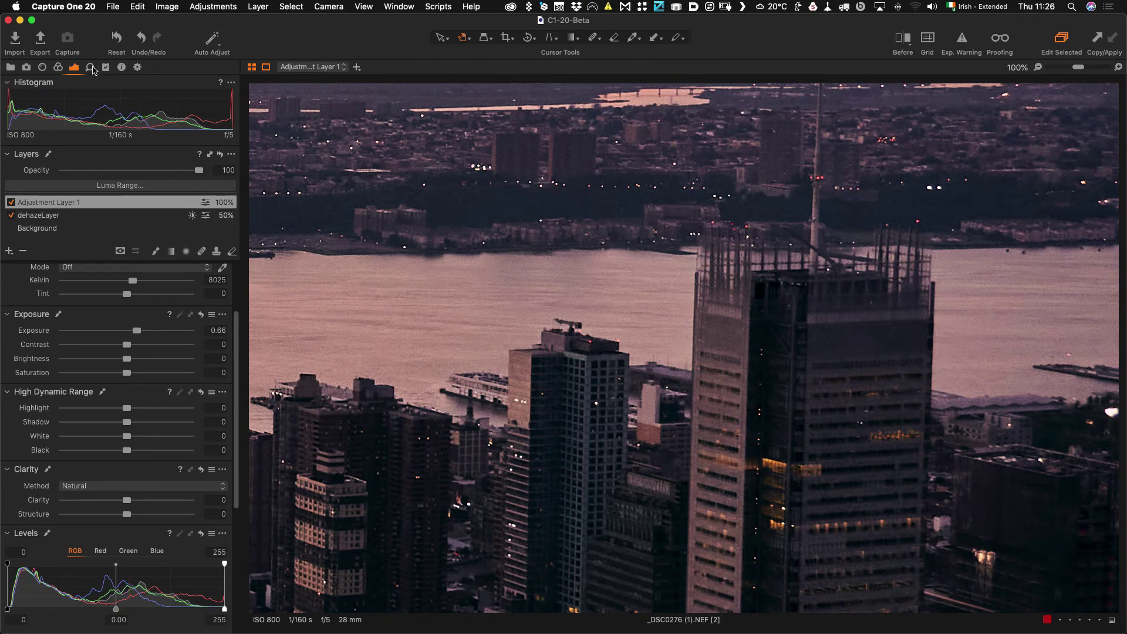
key(Down)
key(Down)
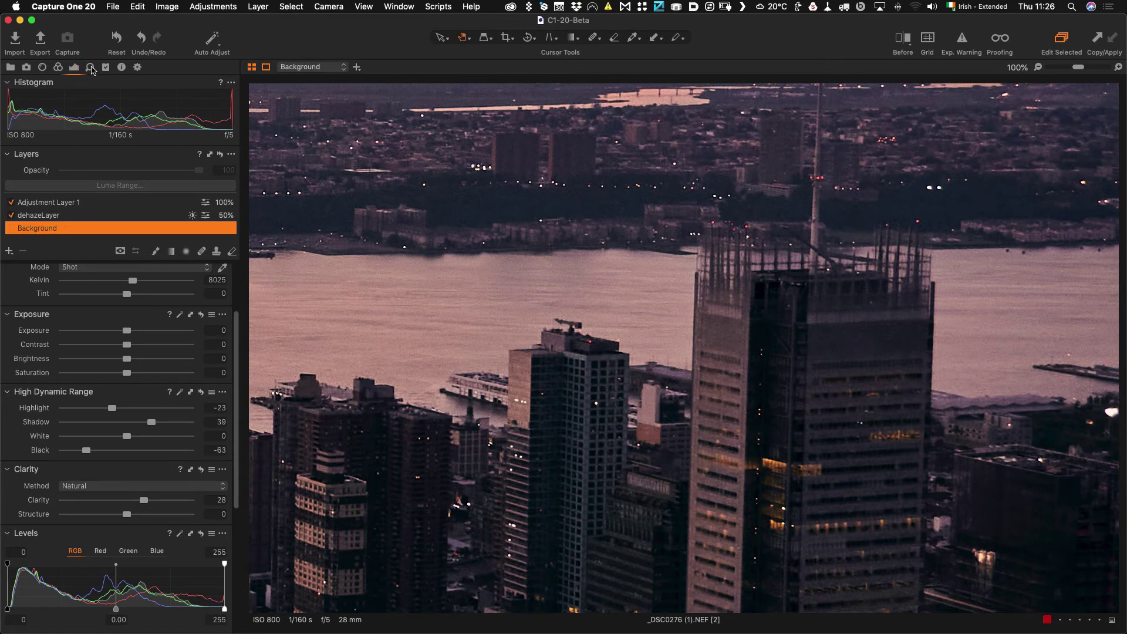
click(90, 67)
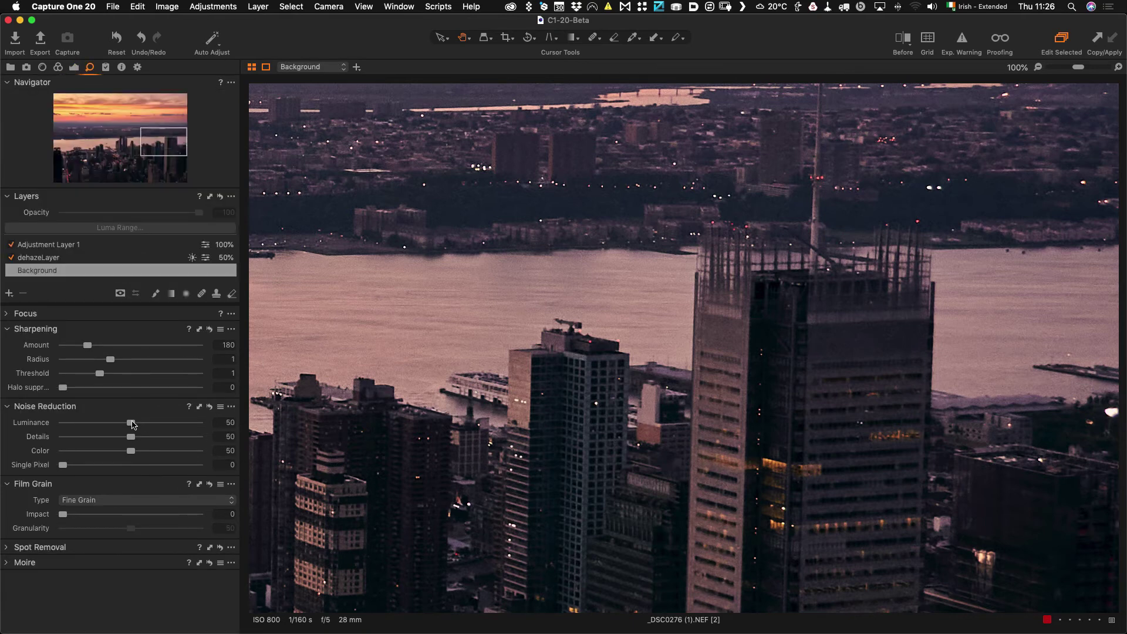
drag(132, 424, 54, 424)
drag(99, 373, 39, 374)
click(94, 422)
drag(94, 424, 94, 423)
drag(88, 373, 78, 376)
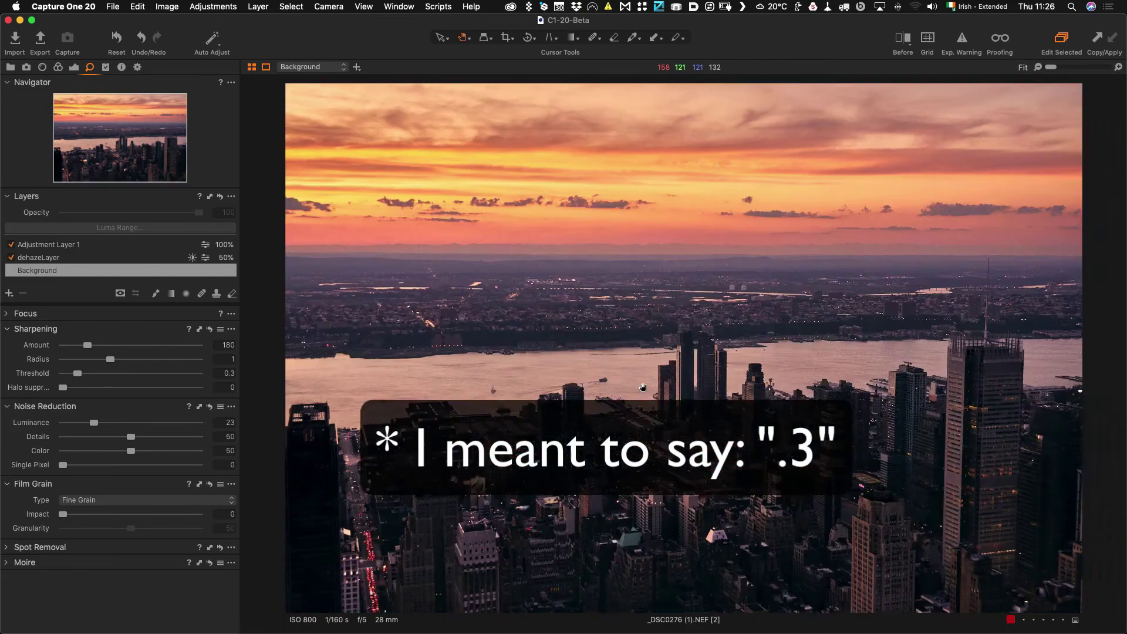
Fit the whole photo in view and return to the Exposure tool tab
key(super+0)
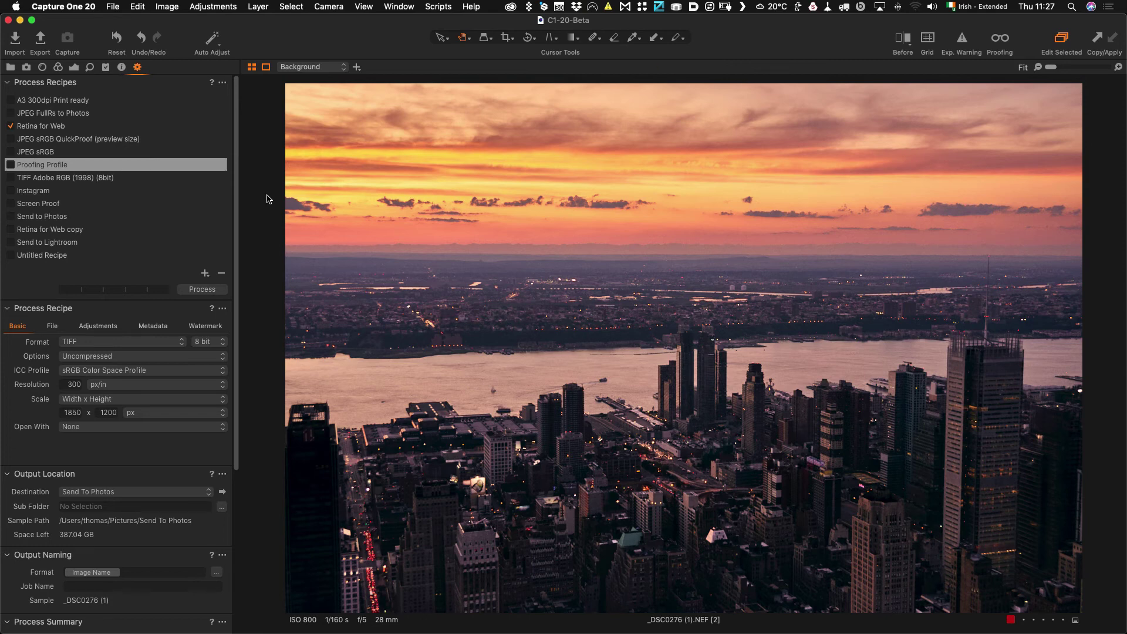
click(74, 67)
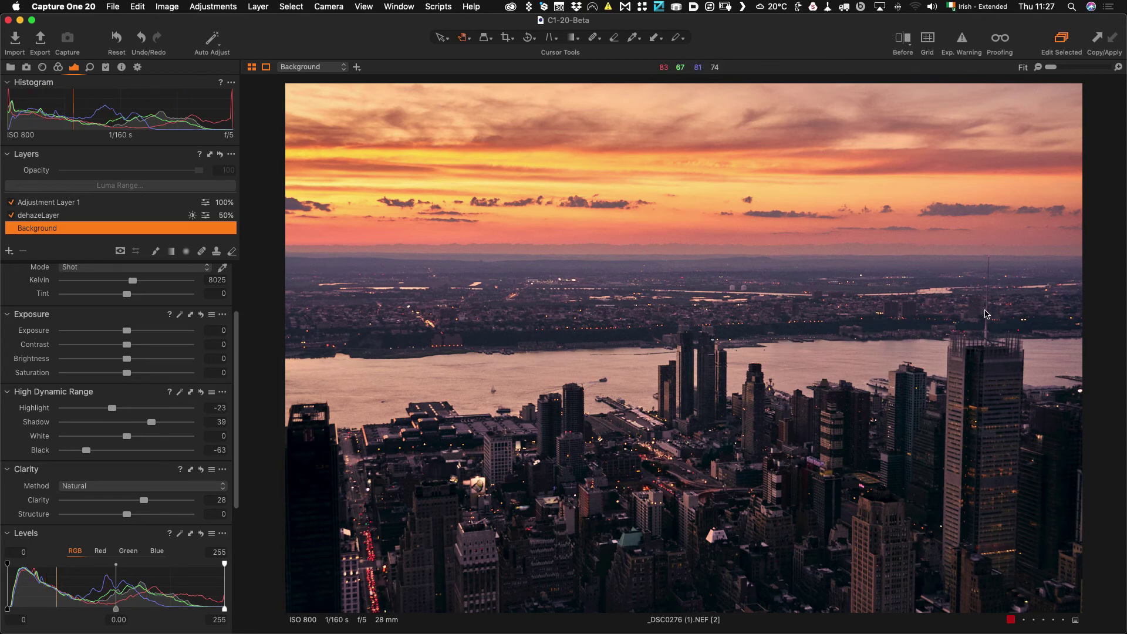
double_click(967, 357)
scroll(838, 261, down, 3)
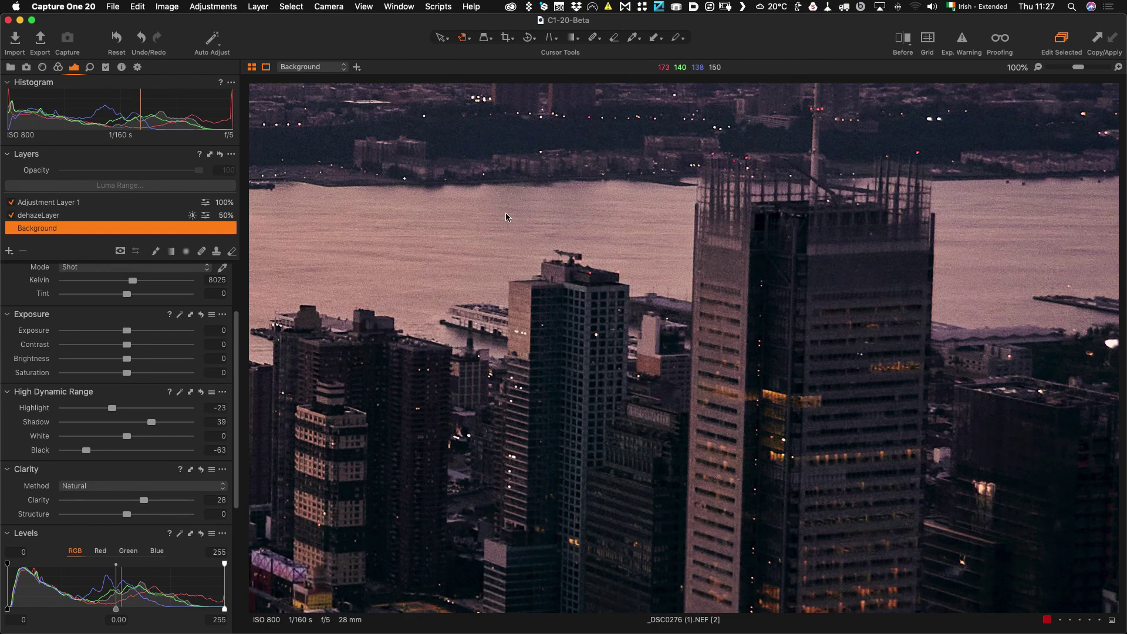
drag(505, 213, 542, 226)
double_click(541, 227)
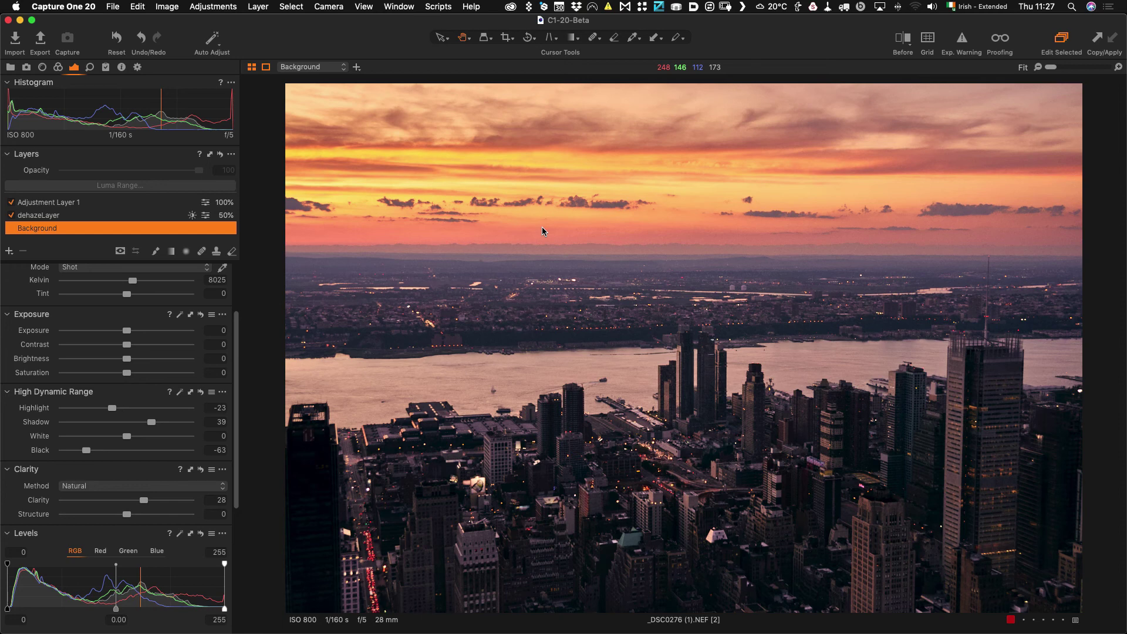
key(y)
key(y)
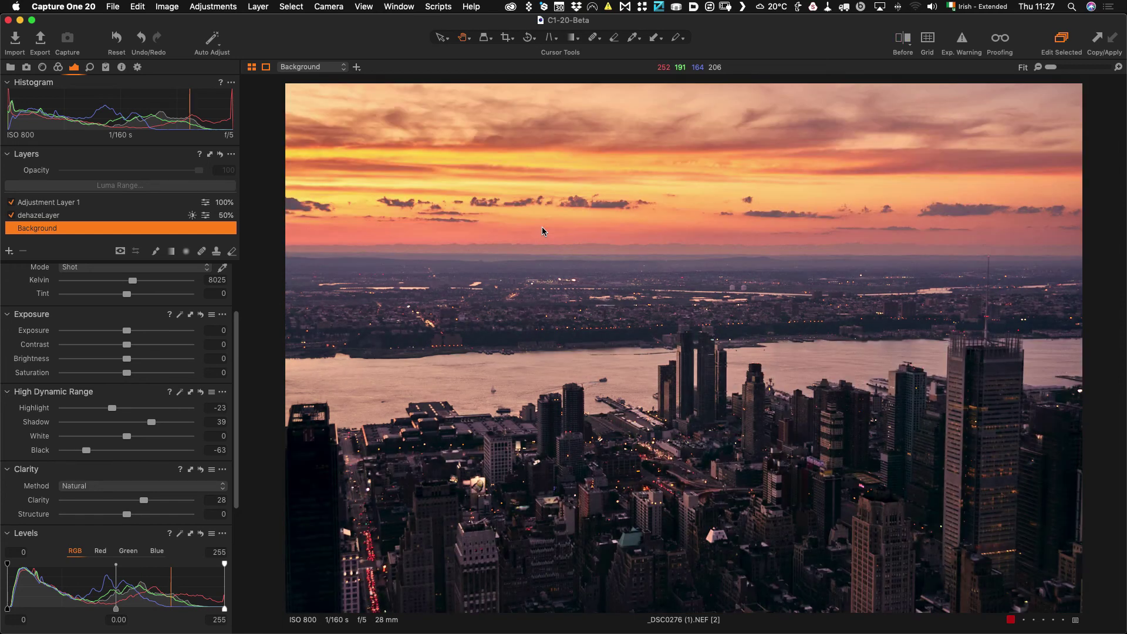